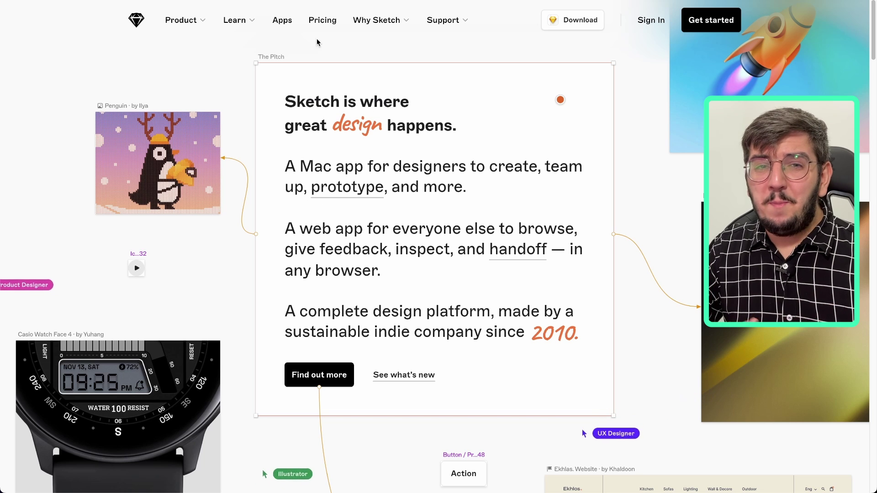
Open Sketch's pricing page and check the plans' yearly billing option
{"action": "left_click", "coordinate": [322, 21]}
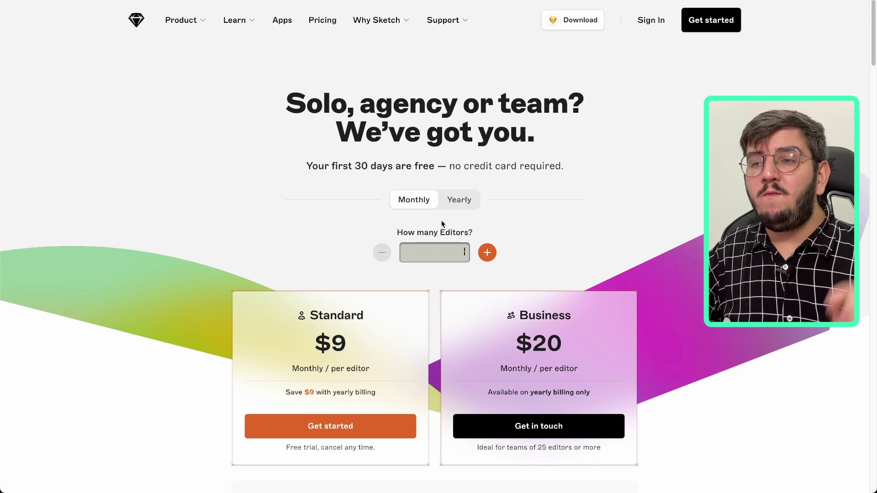
{"action": "left_click", "coordinate": [443, 202]}
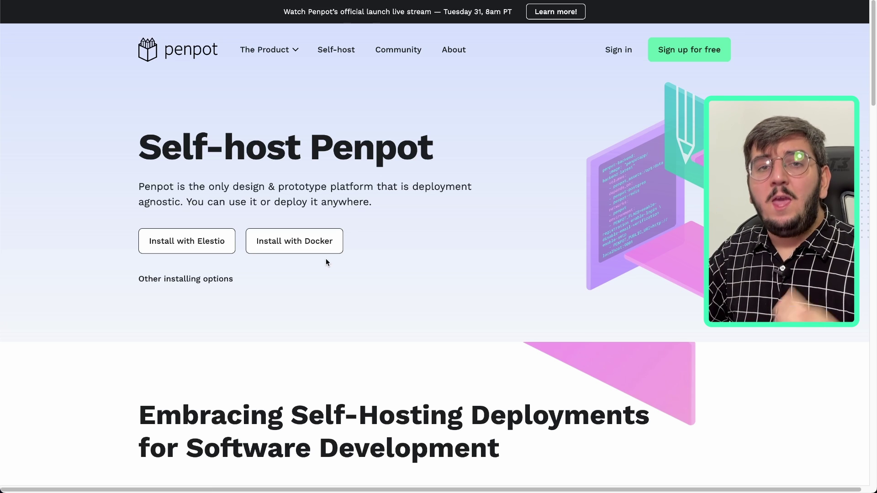
Read through Penpot's self-hosting page, covering privacy, control, customization and the install options
{"action": "scroll", "coordinate": [327, 261], "scroll_direction": "down", "scroll_amount": 12}
{"action": "scroll", "coordinate": [327, 259], "scroll_direction": "down", "scroll_amount": 2}
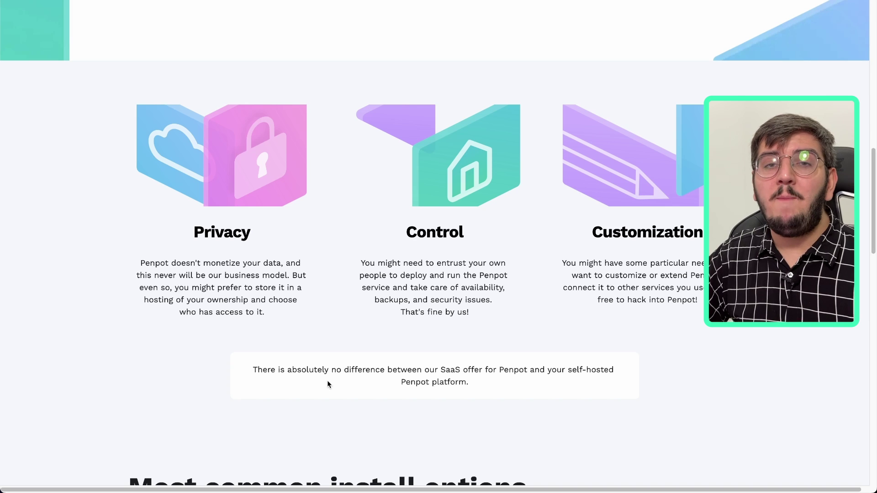
{"action": "scroll", "coordinate": [337, 368], "scroll_direction": "down", "scroll_amount": 15}
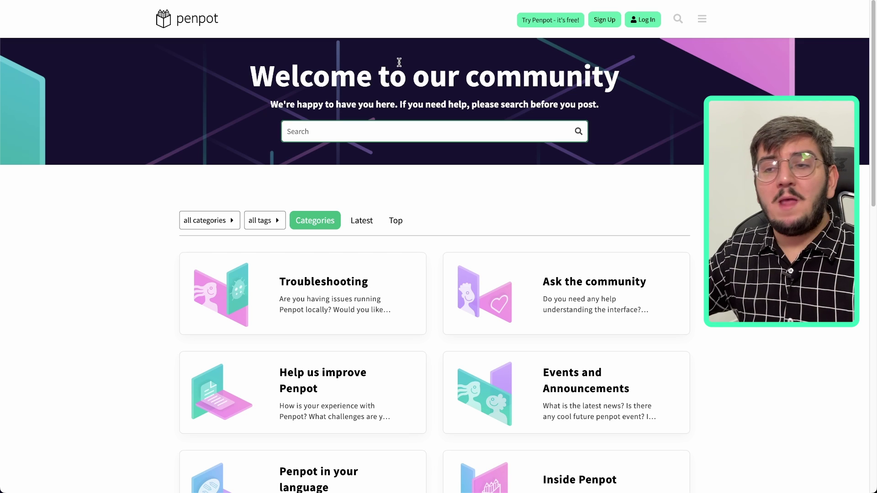
Look through the Penpot community categories and open "Penpot in your language"
{"action": "scroll", "coordinate": [573, 231], "scroll_direction": "down", "scroll_amount": 2}
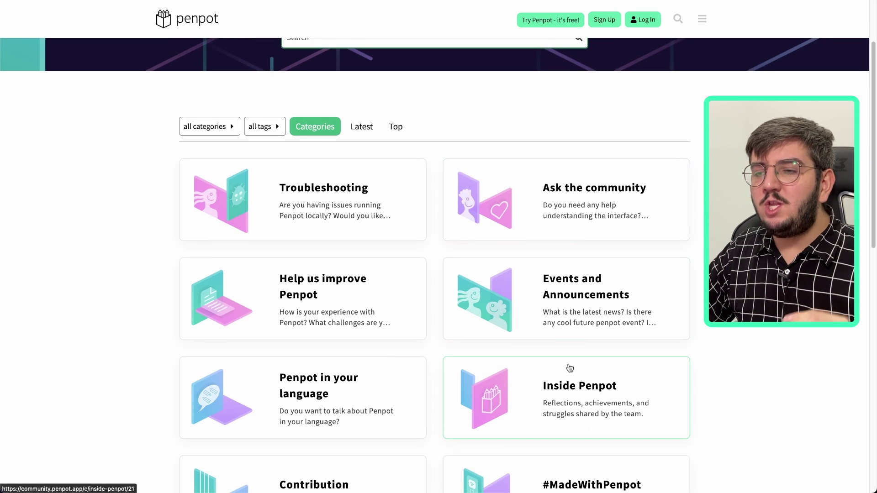
{"action": "scroll", "coordinate": [569, 367], "scroll_direction": "down", "scroll_amount": 1}
{"action": "left_click", "coordinate": [359, 348]}
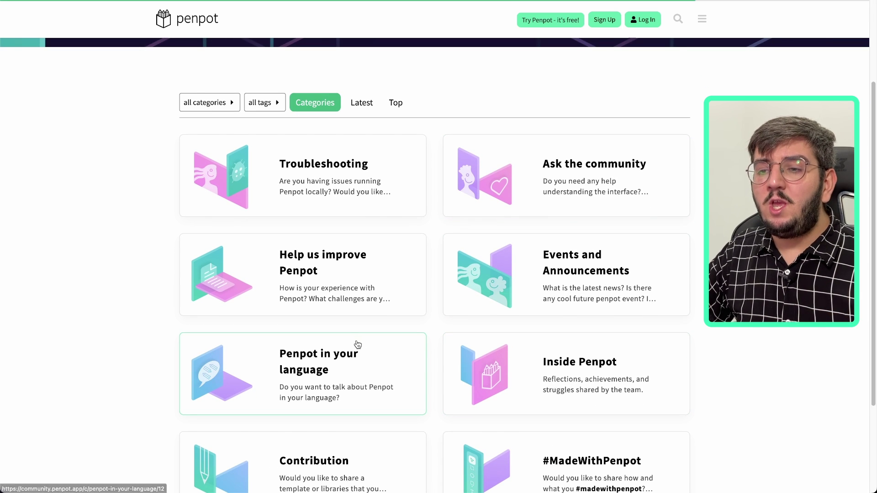
{"action": "left_click", "coordinate": [396, 236]}
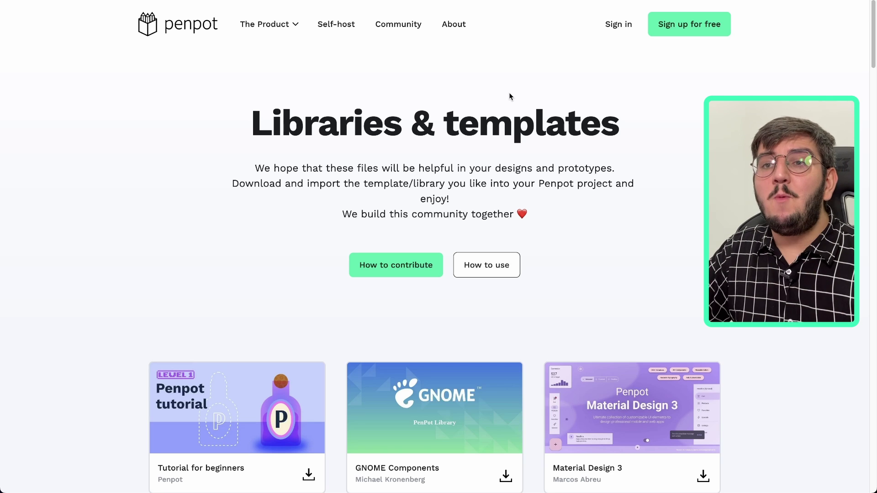
Browse the Penpot Libraries & templates gallery to see which UI kits and icon sets are offered
{"action": "scroll", "coordinate": [505, 131], "scroll_direction": "down", "scroll_amount": 2}
{"action": "scroll", "coordinate": [503, 132], "scroll_direction": "down", "scroll_amount": 3}
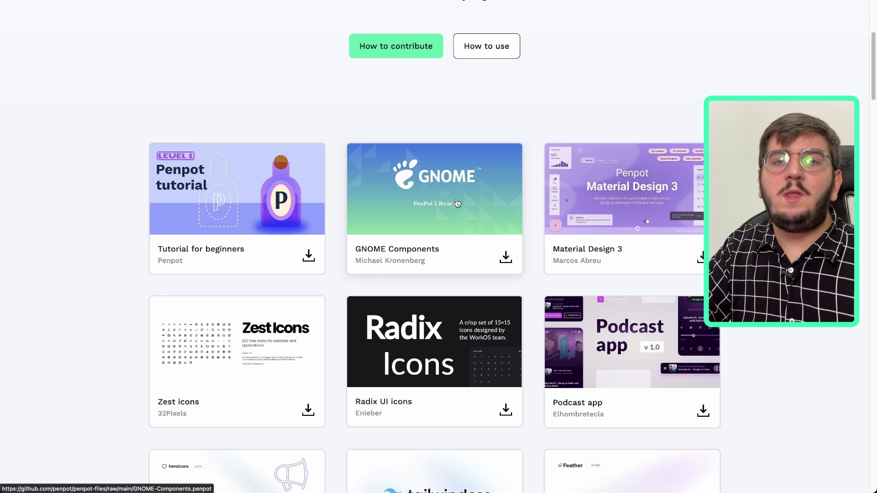
{"action": "scroll", "coordinate": [457, 203], "scroll_direction": "down", "scroll_amount": 2}
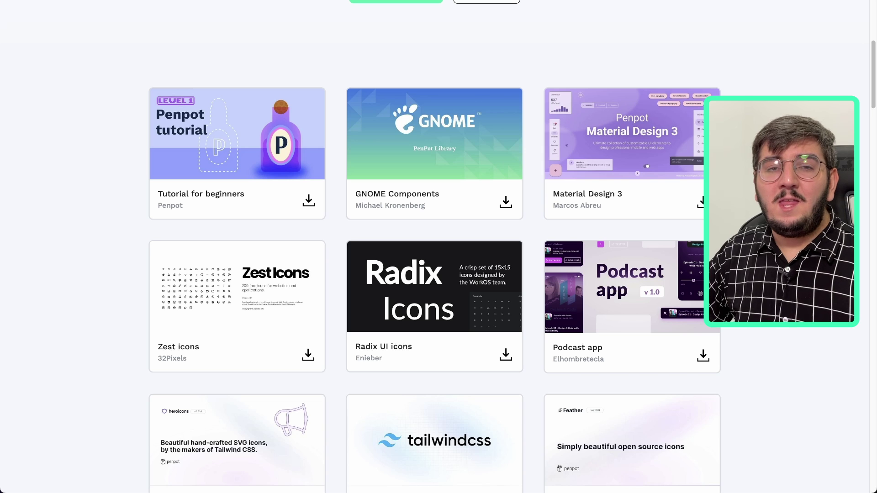
{"action": "scroll", "coordinate": [434, 247], "scroll_direction": "down", "scroll_amount": 2}
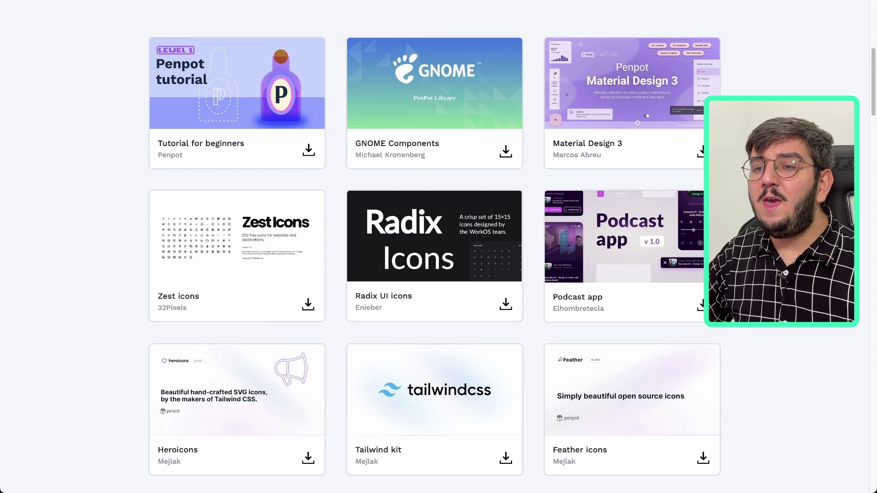
{"action": "scroll", "coordinate": [433, 247], "scroll_direction": "down", "scroll_amount": 4}
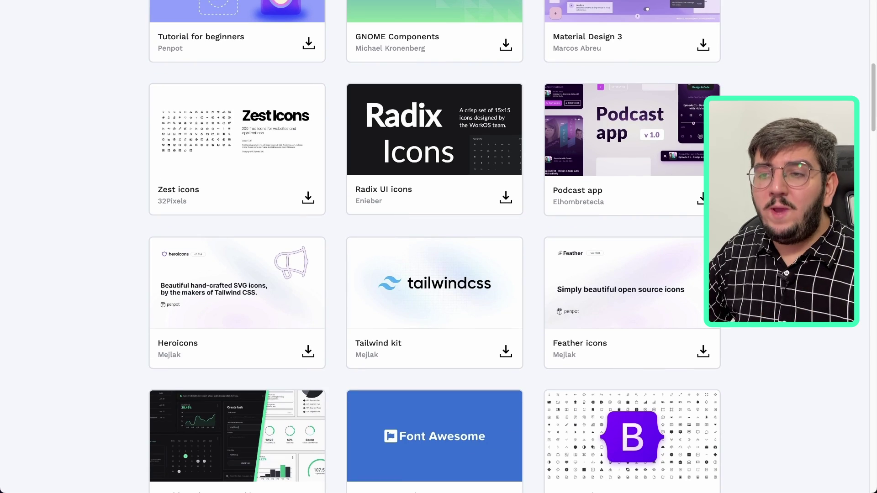
{"action": "scroll", "coordinate": [434, 247], "scroll_direction": "down", "scroll_amount": 4}
{"action": "scroll", "coordinate": [434, 247], "scroll_direction": "down", "scroll_amount": 3}
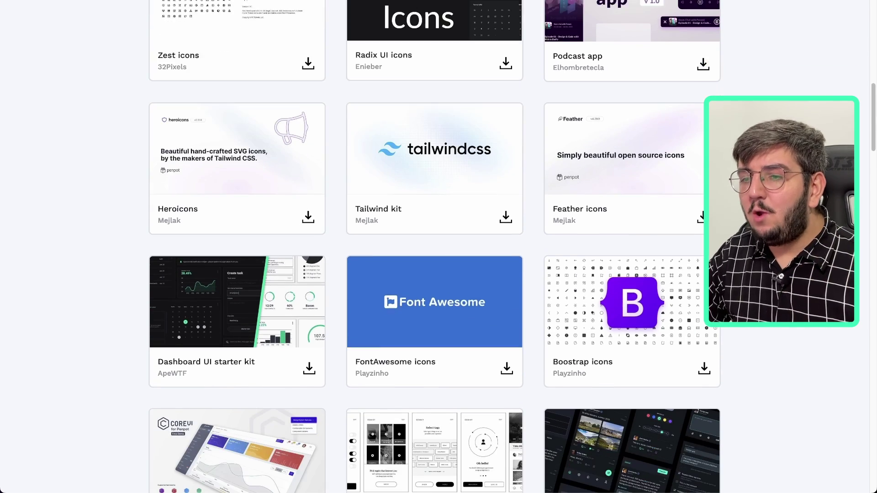
{"action": "scroll", "coordinate": [434, 246], "scroll_direction": "down", "scroll_amount": 3}
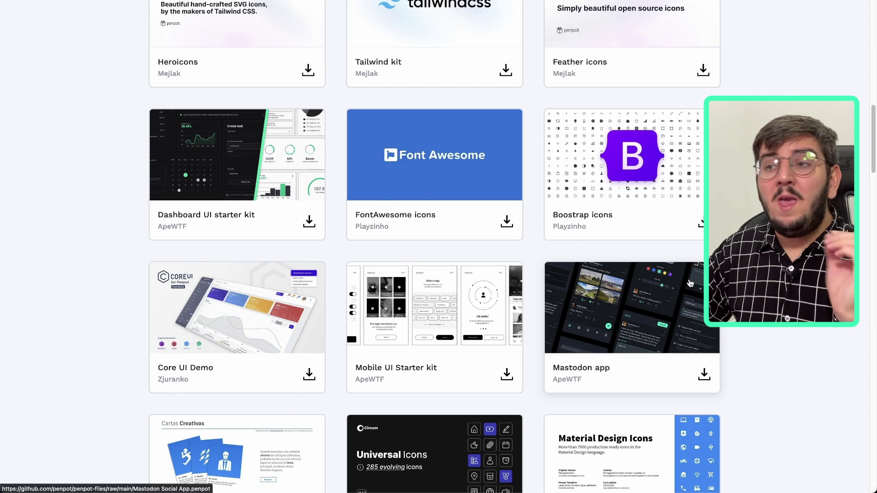
Download the Material Design 3 template from the Libraries & templates gallery
{"action": "scroll", "coordinate": [690, 283], "scroll_direction": "up", "scroll_amount": 9}
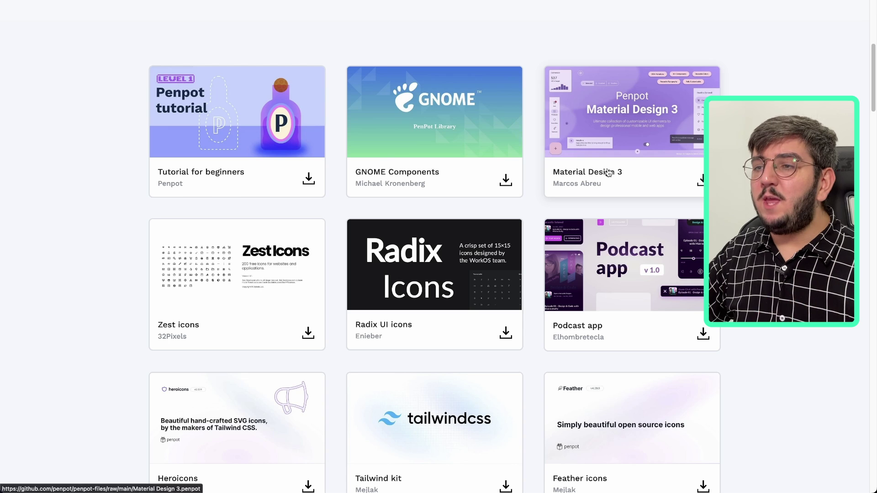
{"action": "left_click", "coordinate": [699, 181]}
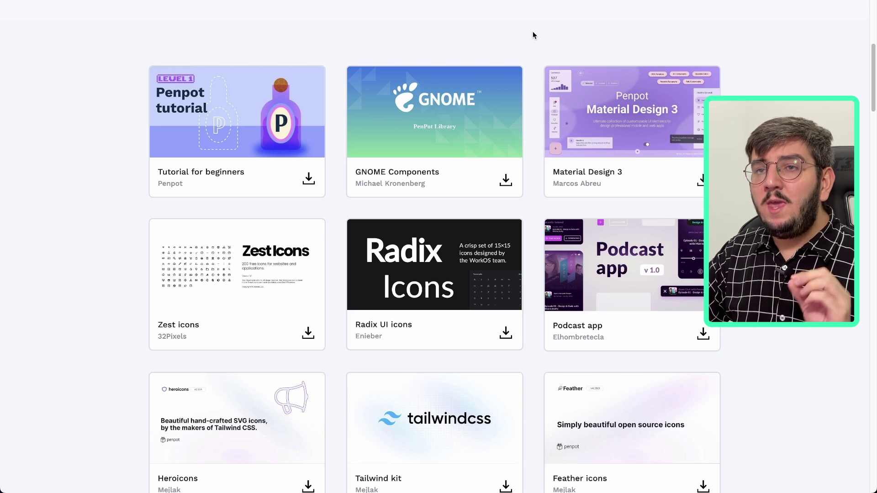
Return to the Penpot home page and open the free account sign-up form
{"action": "scroll", "coordinate": [498, 32], "scroll_direction": "up", "scroll_amount": 10}
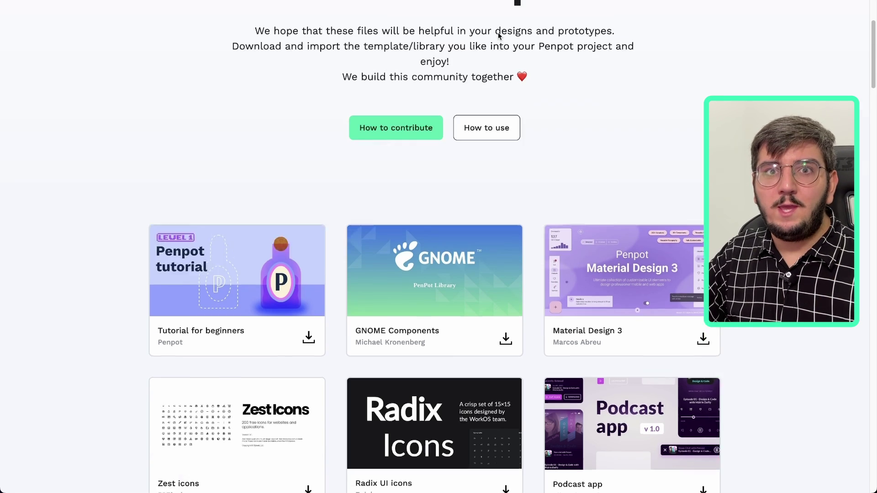
{"action": "key", "text": "alt+Left"}
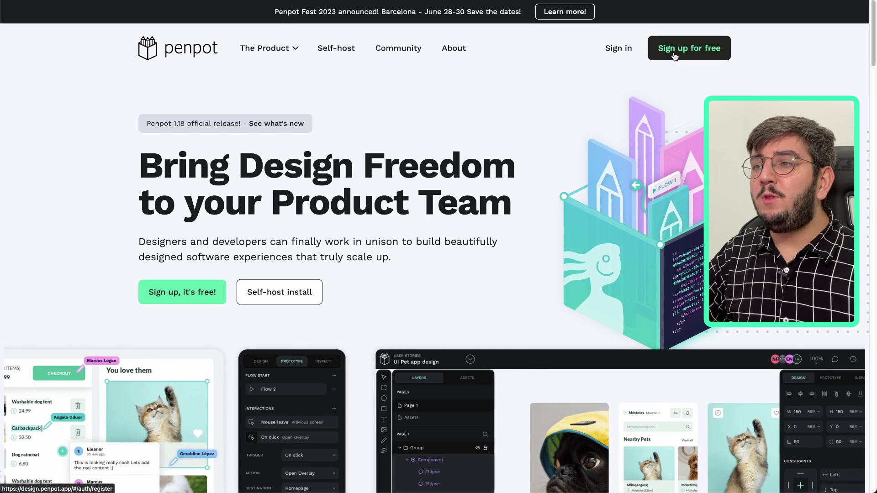
{"action": "left_click", "coordinate": [674, 56]}
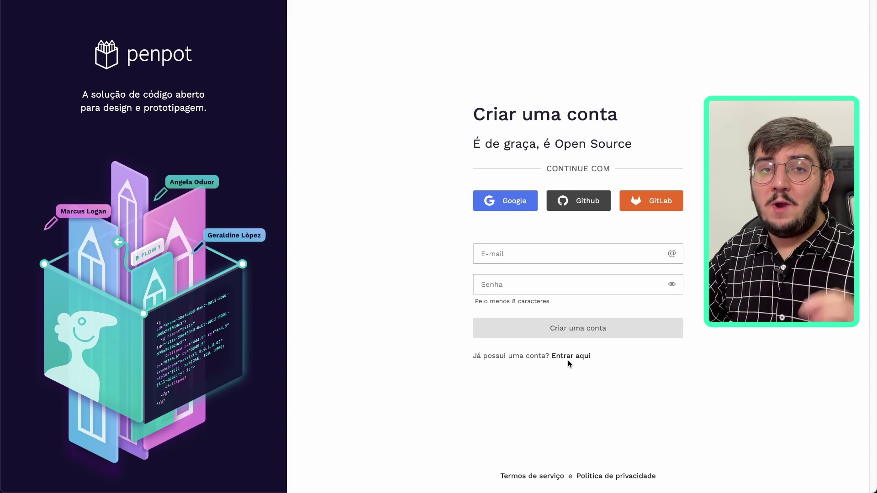
Switch to the login form and sign in with the existing account's e-mail and password
{"action": "left_click", "coordinate": [571, 356]}
{"action": "left_click", "coordinate": [562, 247]}
{"action": "key", "text": "Tab"}
{"action": "left_click", "coordinate": [552, 247]}
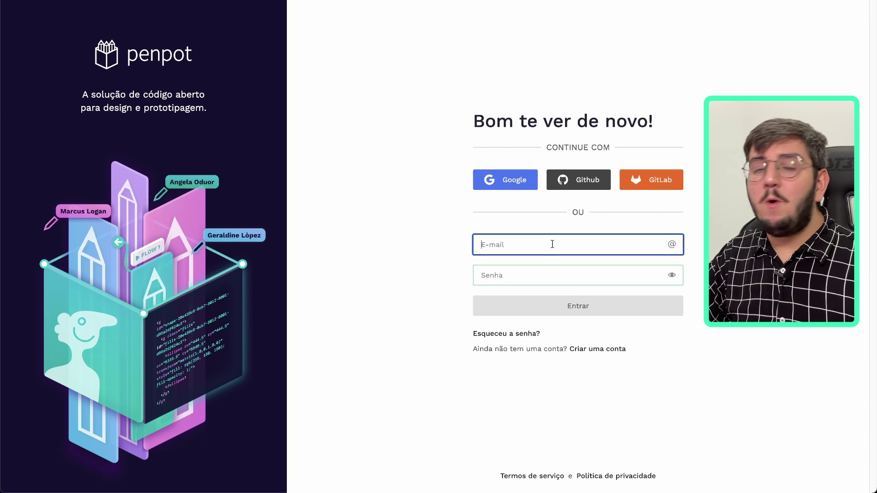
{"action": "left_click", "coordinate": [612, 305]}
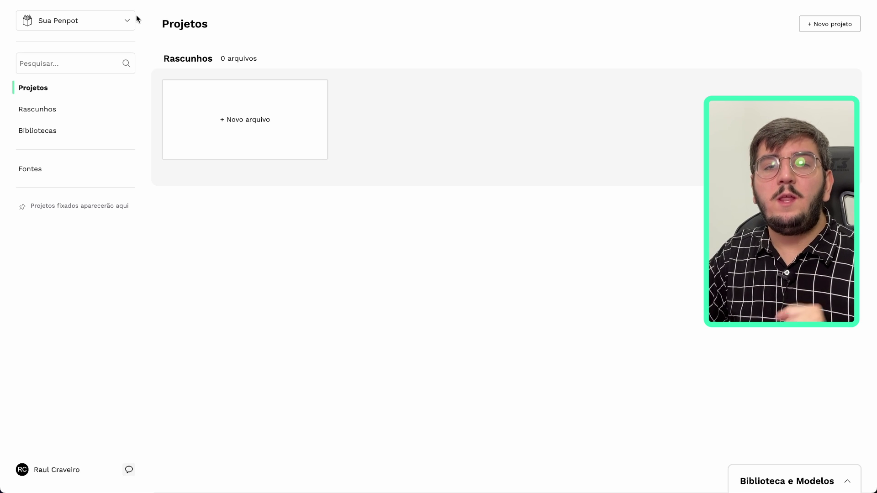
Check the dashboard's team options and its Rascunhos, Bibliotecas and Fontes sections
{"action": "left_click", "coordinate": [125, 21]}
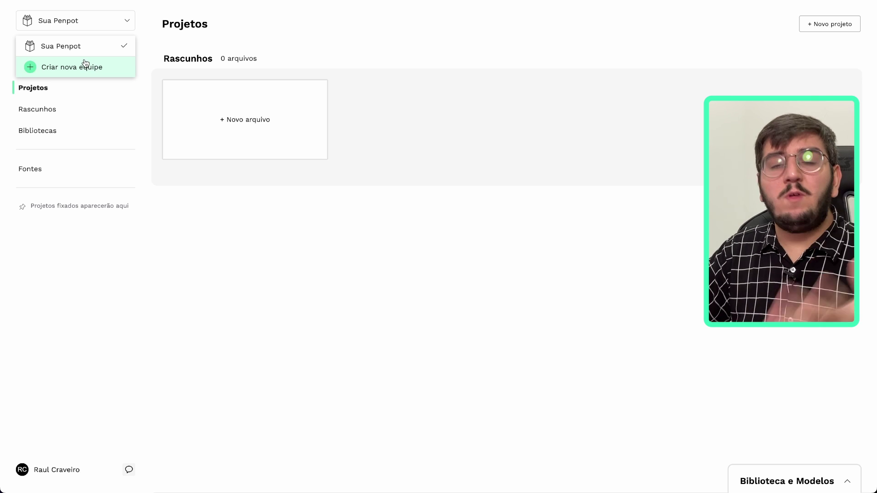
{"action": "left_click", "coordinate": [205, 176]}
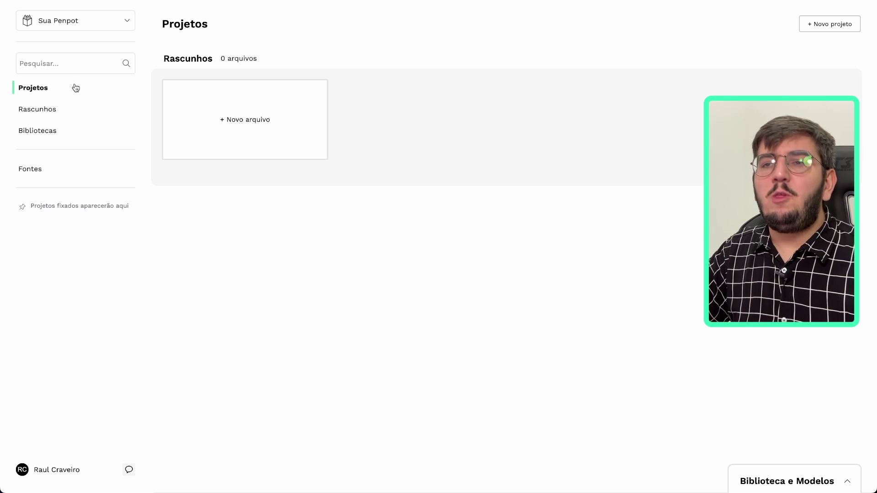
{"action": "left_click", "coordinate": [80, 107]}
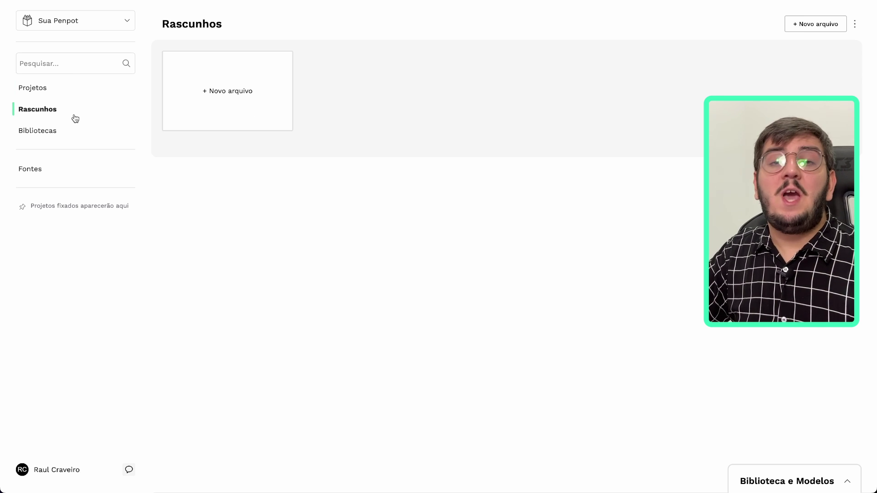
{"action": "left_click", "coordinate": [72, 130]}
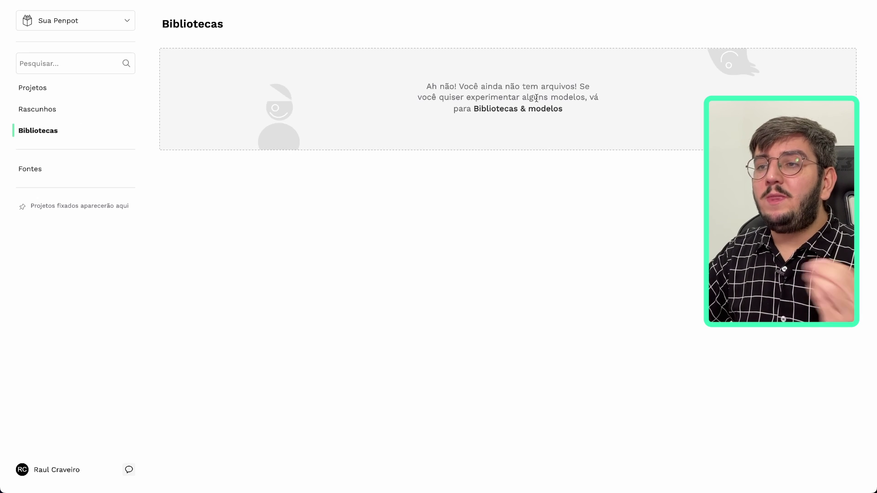
{"action": "left_click", "coordinate": [47, 172]}
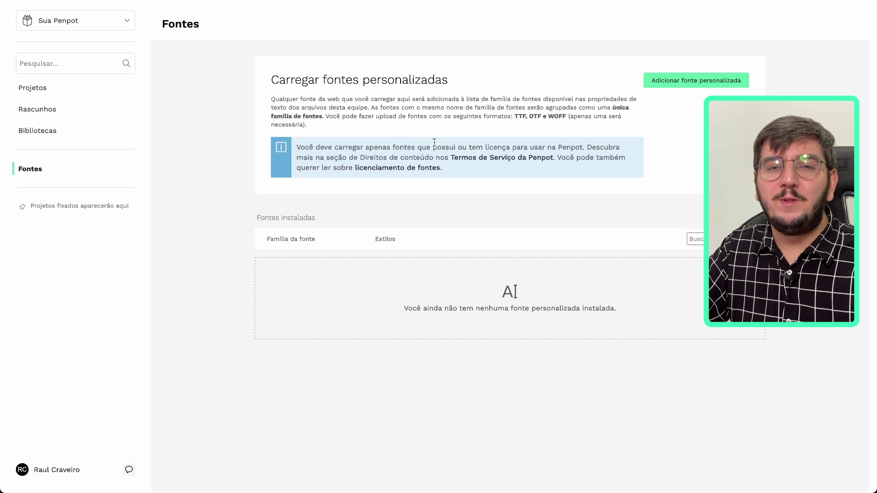
Import the file Material Design 3.penpot from the Downloads folder into Rascunhos in the projects overview
{"action": "left_click", "coordinate": [100, 86]}
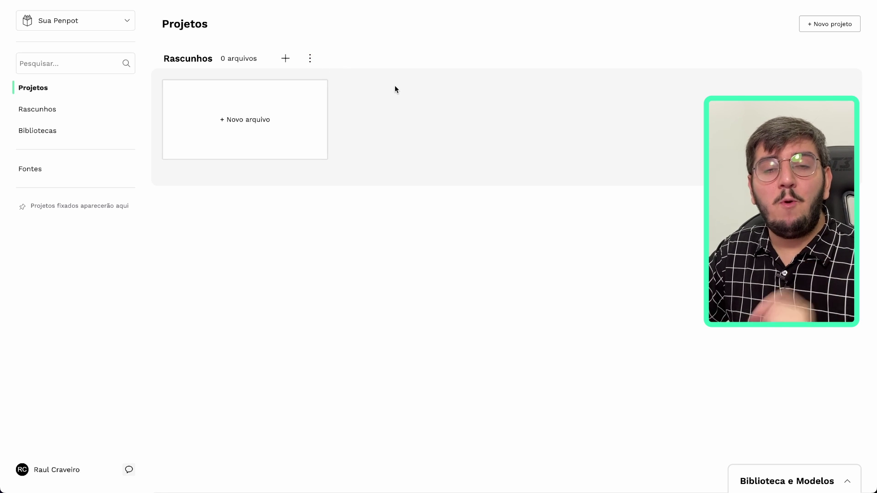
{"action": "left_click", "coordinate": [310, 65]}
{"action": "left_click", "coordinate": [329, 77]}
{"action": "left_click", "coordinate": [469, 85]}
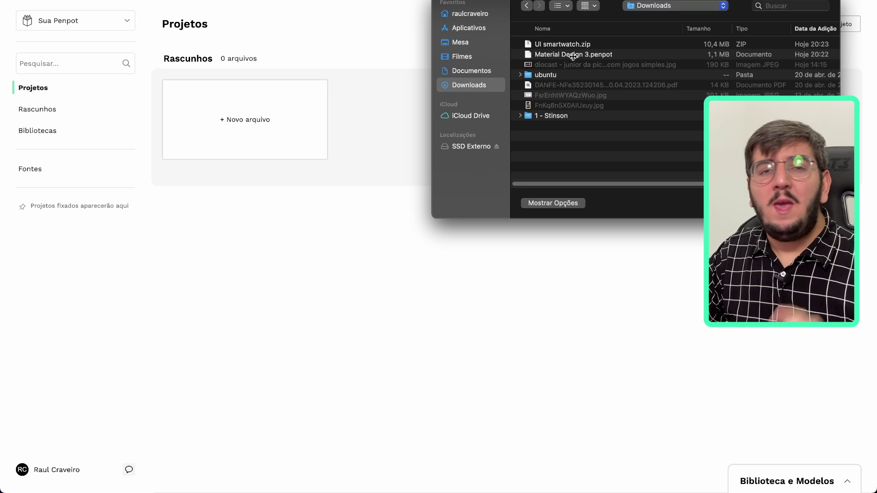
{"action": "left_click", "coordinate": [599, 54]}
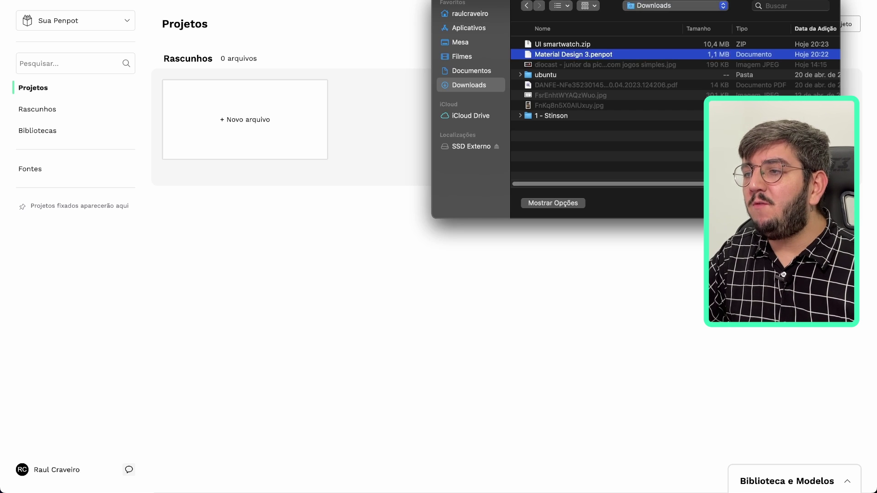
{"action": "key", "text": "Return"}
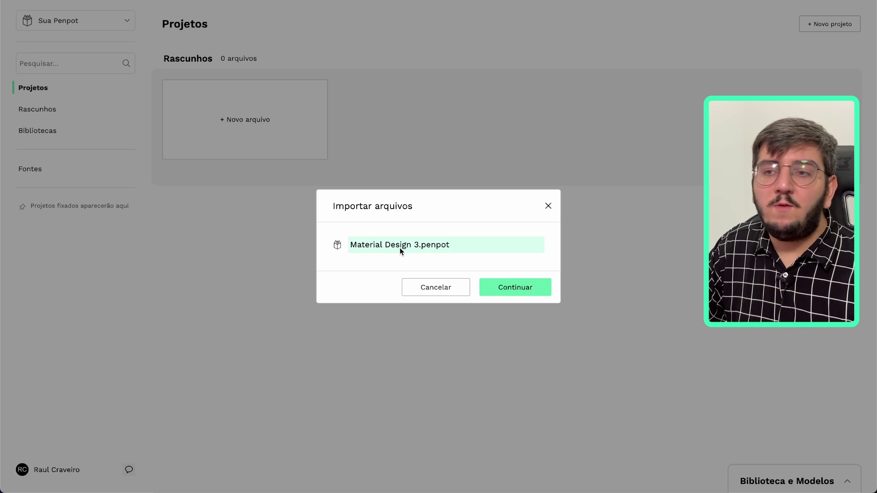
{"action": "left_click", "coordinate": [502, 286]}
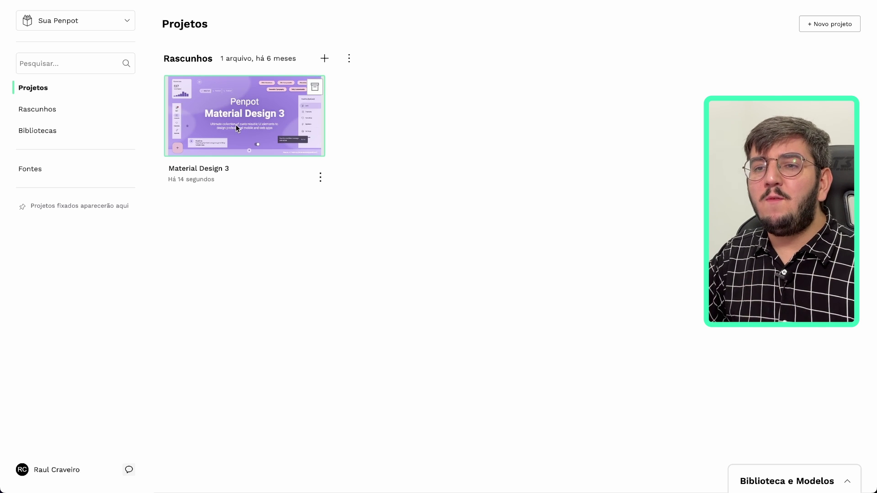
Open the imported Material Design 3 file and show its How it Works page
{"action": "double_click", "coordinate": [236, 124]}
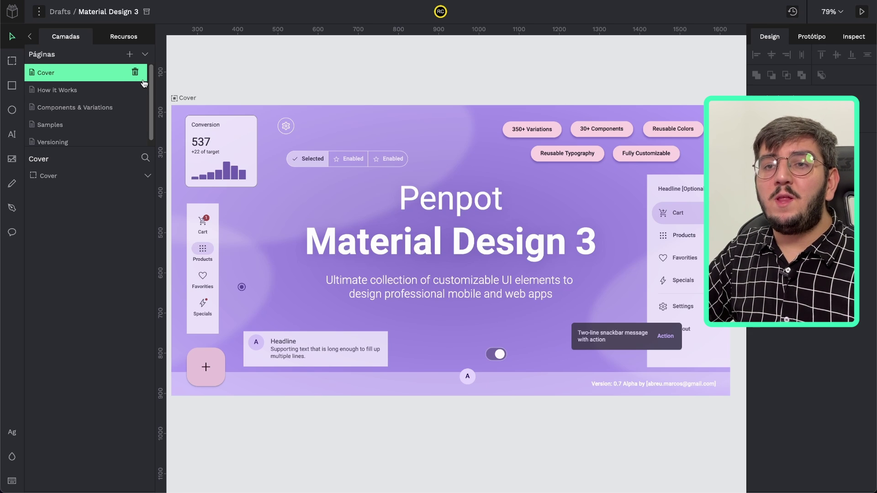
{"action": "left_click", "coordinate": [92, 89]}
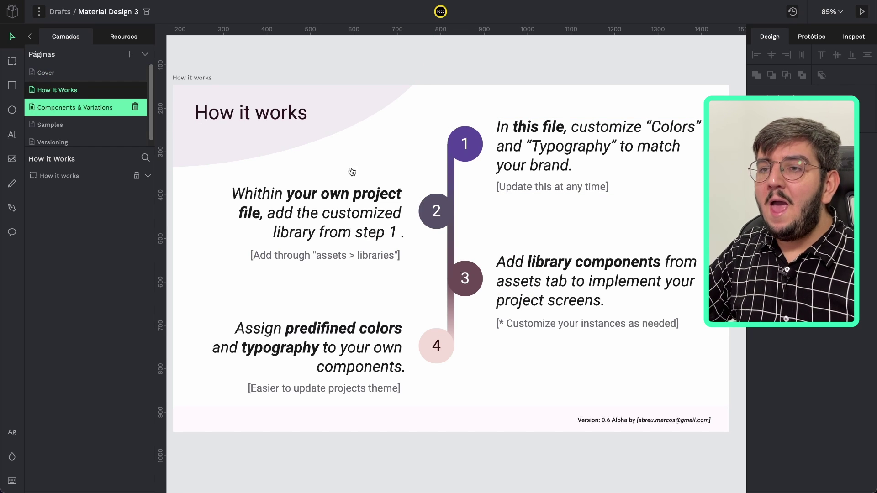
Examine the Badges, Bottom App Bar and Bottom Sheets boards on the Components & Variations page
{"action": "left_click", "coordinate": [75, 107]}
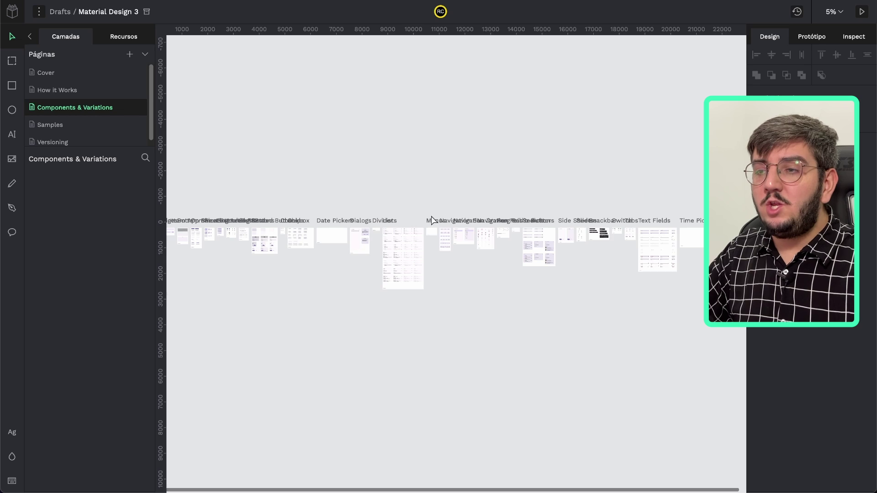
{"action": "scroll", "coordinate": [432, 220], "scroll_direction": "down", "scroll_amount": 8}
{"action": "scroll", "coordinate": [333, 231], "scroll_direction": "up", "scroll_amount": 10}
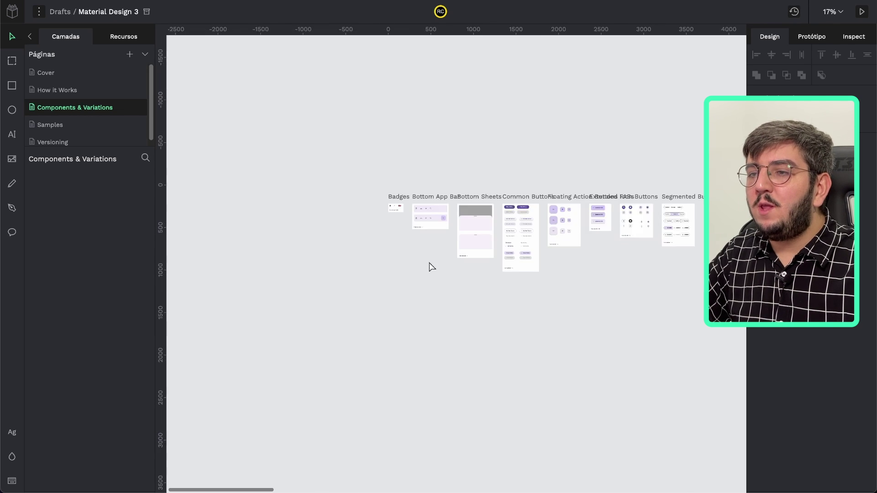
{"action": "scroll", "coordinate": [432, 267], "scroll_direction": "up", "scroll_amount": 5}
{"action": "scroll", "coordinate": [393, 212], "scroll_direction": "up", "scroll_amount": 2}
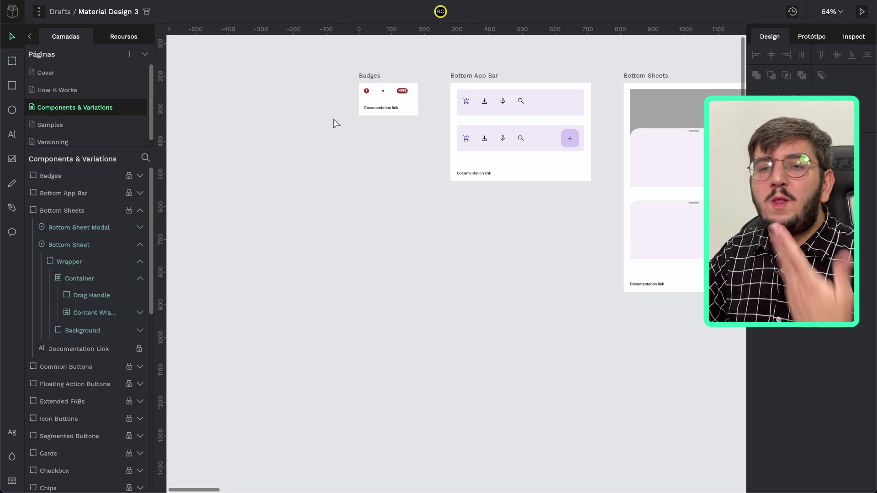
Examine the component boards from Bottom Sheets through Search on the Components & Variations page
{"action": "scroll", "coordinate": [335, 123], "scroll_direction": "right", "scroll_amount": 15}
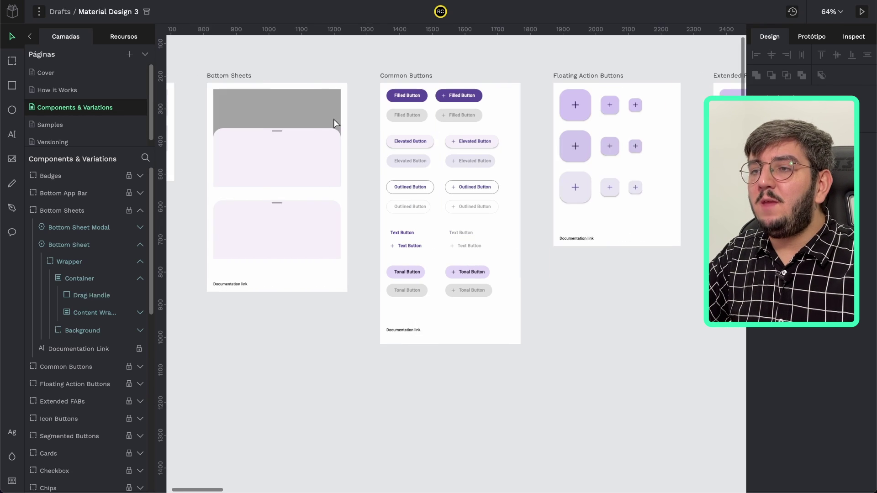
{"action": "scroll", "coordinate": [335, 123], "scroll_direction": "right", "scroll_amount": 20}
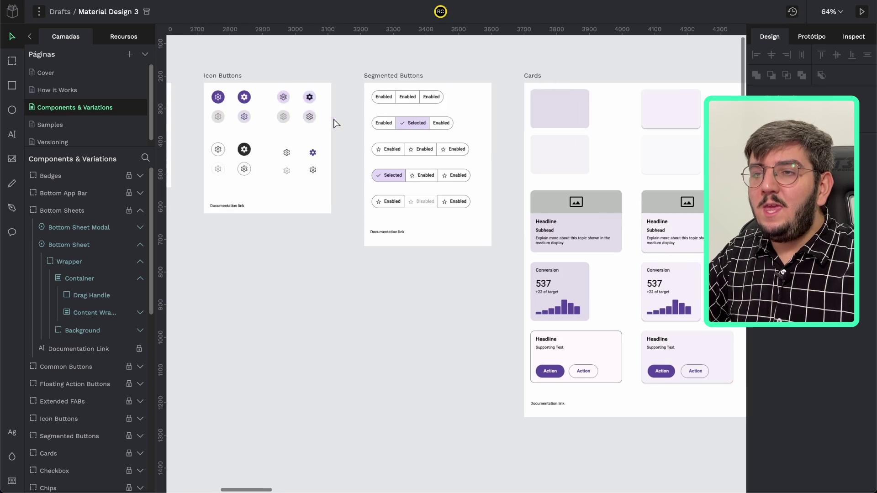
{"action": "scroll", "coordinate": [335, 122], "scroll_direction": "right", "scroll_amount": 20}
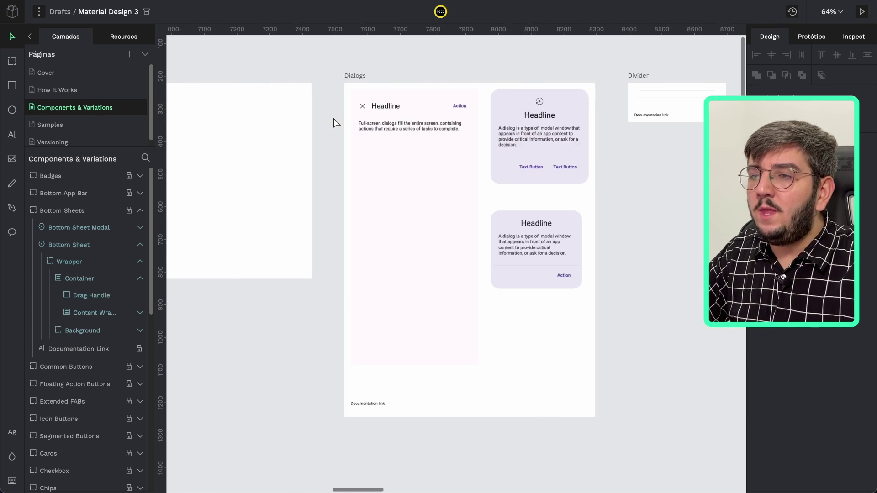
{"action": "scroll", "coordinate": [336, 122], "scroll_direction": "right", "scroll_amount": 20}
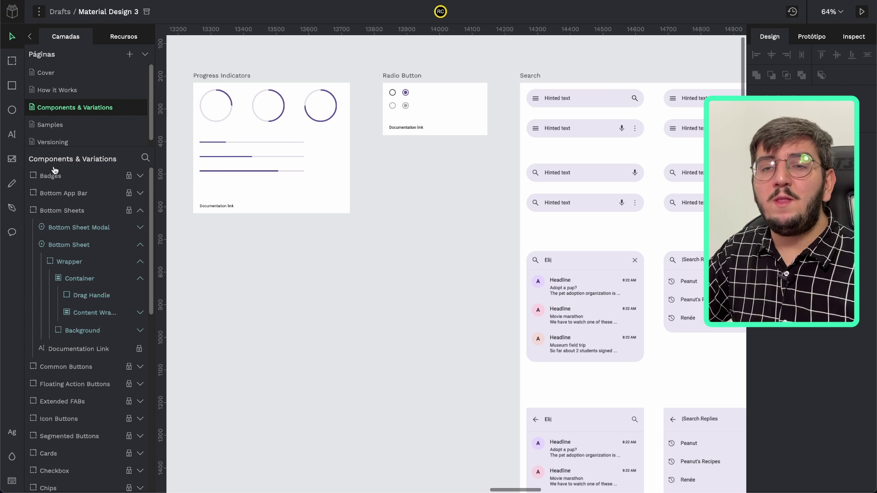
Select the Bottom Sheet Modal component and review the page's layer list and the component's design properties
{"action": "left_click", "coordinate": [384, 128]}
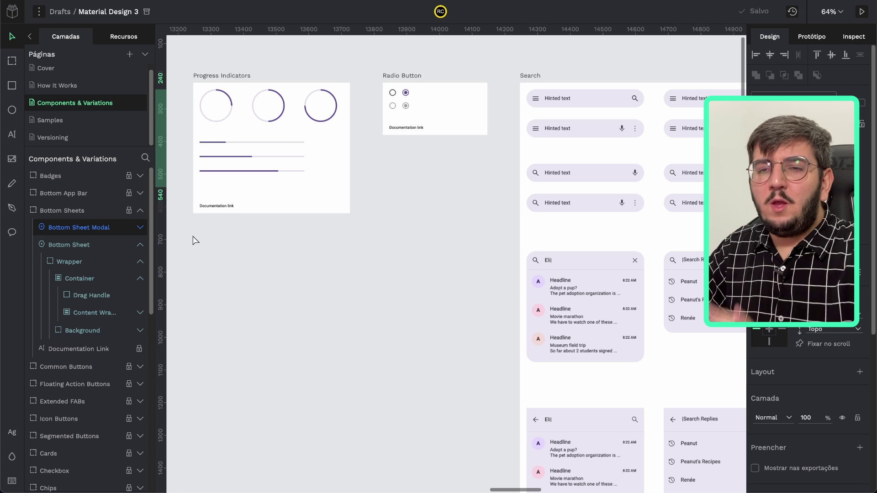
{"action": "scroll", "coordinate": [121, 249], "scroll_direction": "down", "scroll_amount": 5}
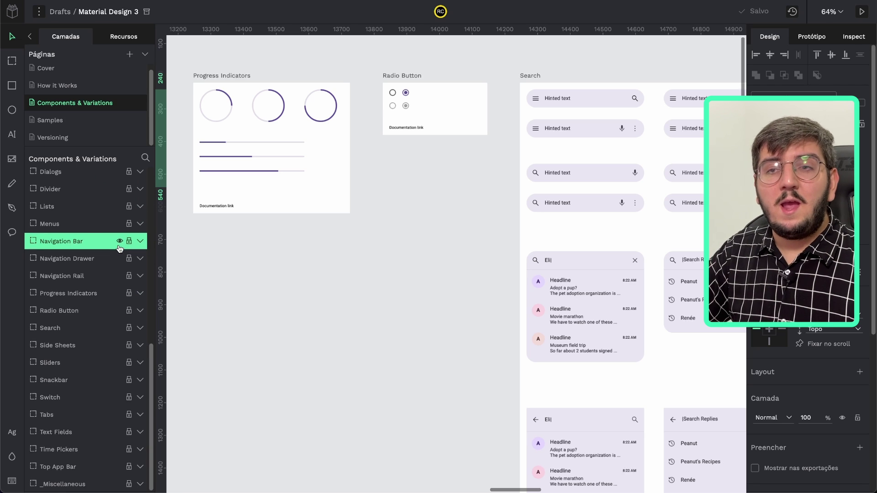
{"action": "scroll", "coordinate": [120, 243], "scroll_direction": "up", "scroll_amount": 5}
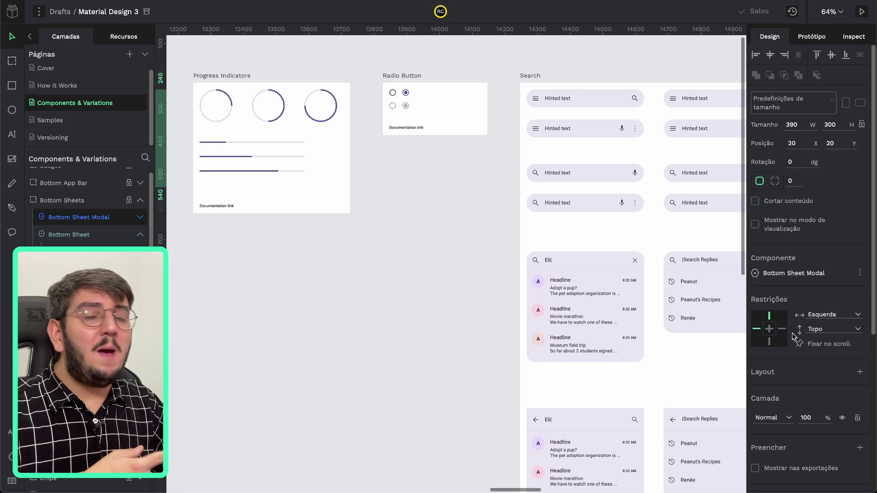
{"action": "scroll", "coordinate": [795, 336], "scroll_direction": "down", "scroll_amount": 5}
{"action": "scroll", "coordinate": [809, 337], "scroll_direction": "up", "scroll_amount": 5}
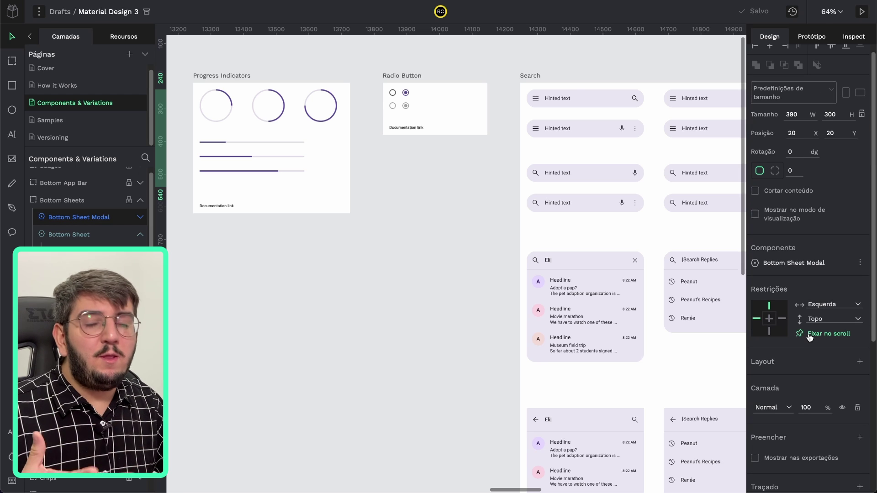
{"action": "scroll", "coordinate": [808, 322], "scroll_direction": "up", "scroll_amount": 1}
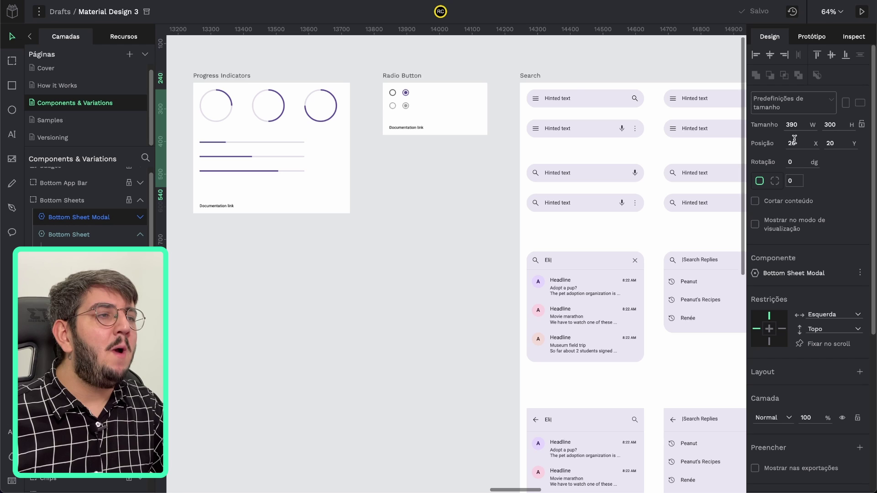
Check the Bottom Sheet Modal's prototype interaction options and its inspection information and code
{"action": "left_click", "coordinate": [817, 39]}
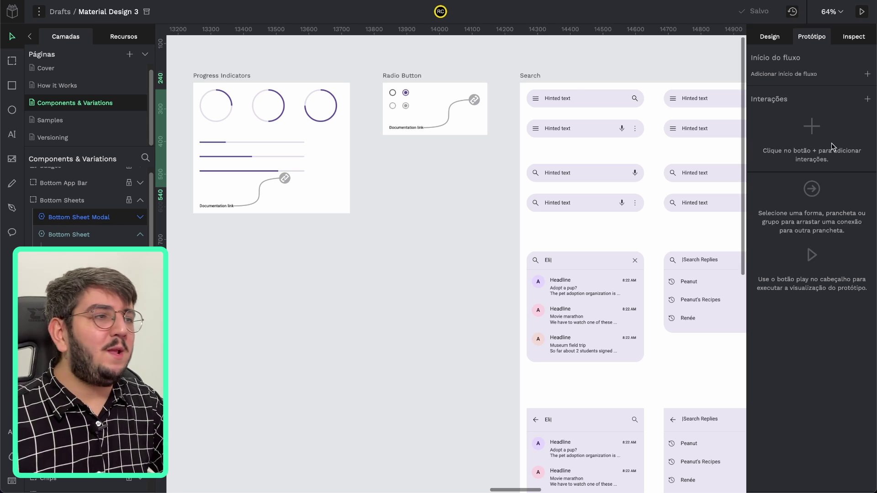
{"action": "left_click", "coordinate": [843, 40]}
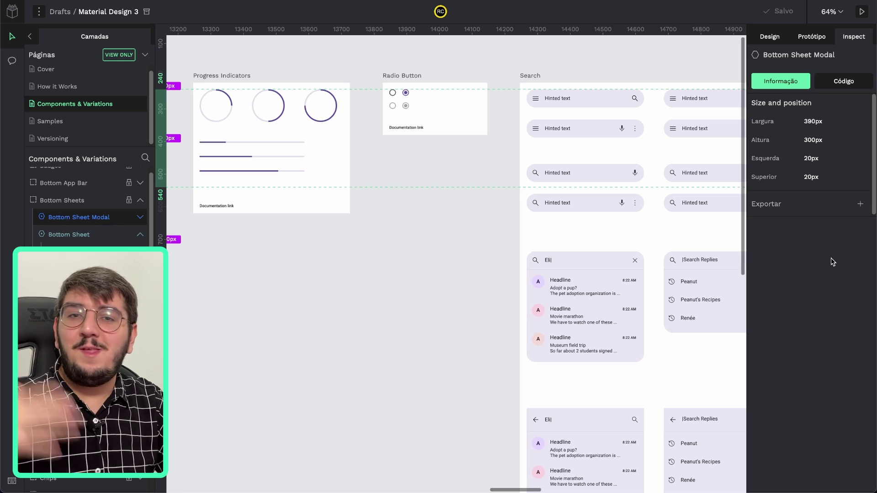
{"action": "left_click", "coordinate": [843, 82]}
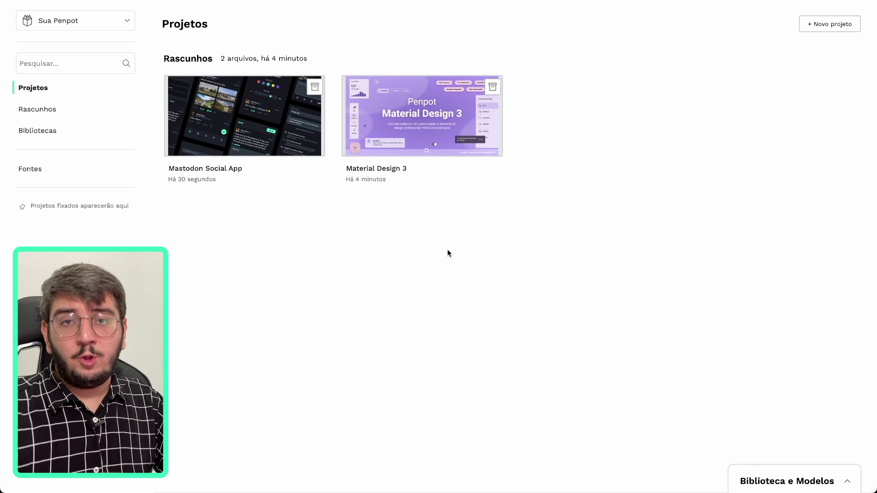
Open the Mastodon Social App file from Rascunhos and show its App page
{"action": "double_click", "coordinate": [246, 113]}
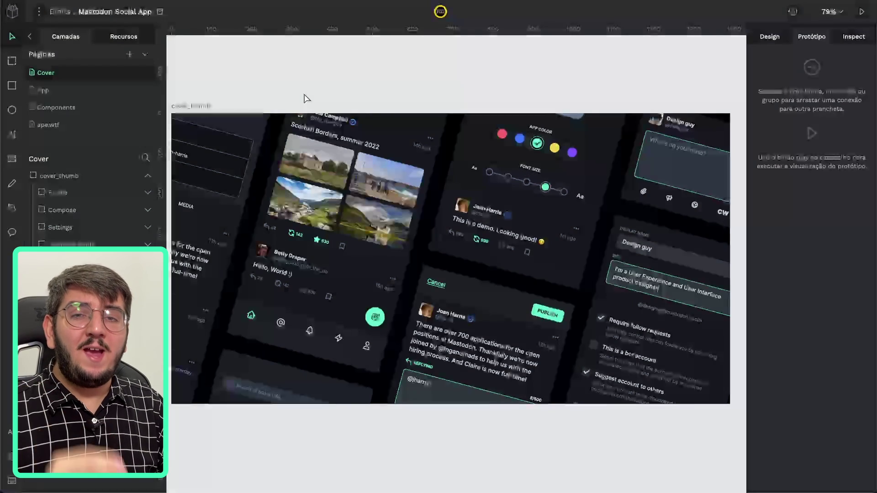
{"action": "left_click", "coordinate": [88, 96]}
{"action": "scroll", "coordinate": [444, 336], "scroll_direction": "left", "scroll_amount": 5}
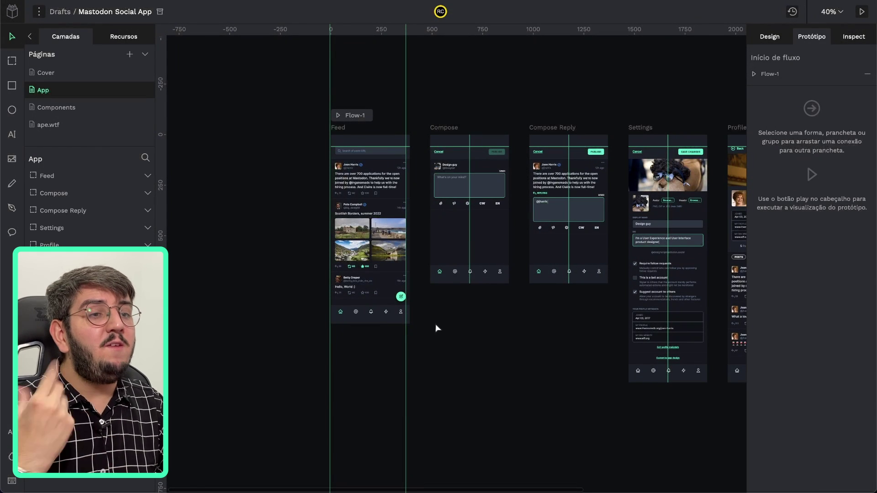
Examine the app screens on the App page, from Feed and Compose through Settings, Profile and Customize
{"action": "scroll", "coordinate": [316, 162], "scroll_direction": "left", "scroll_amount": 1}
{"action": "scroll", "coordinate": [323, 162], "scroll_direction": "up", "scroll_amount": 5}
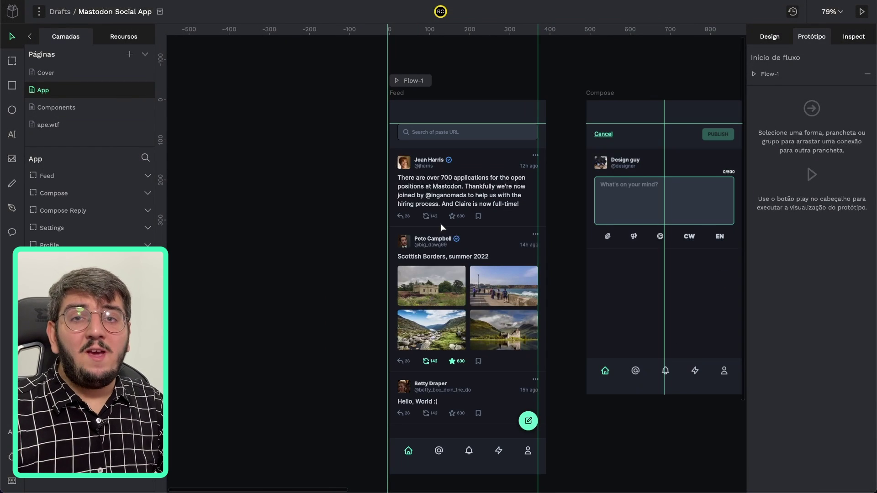
{"action": "scroll", "coordinate": [440, 224], "scroll_direction": "right", "scroll_amount": 5}
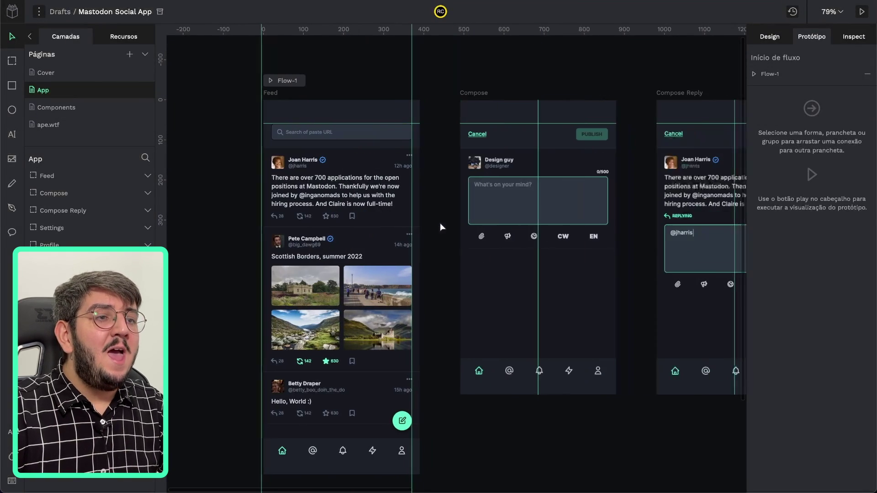
{"action": "scroll", "coordinate": [440, 224], "scroll_direction": "right", "scroll_amount": 7}
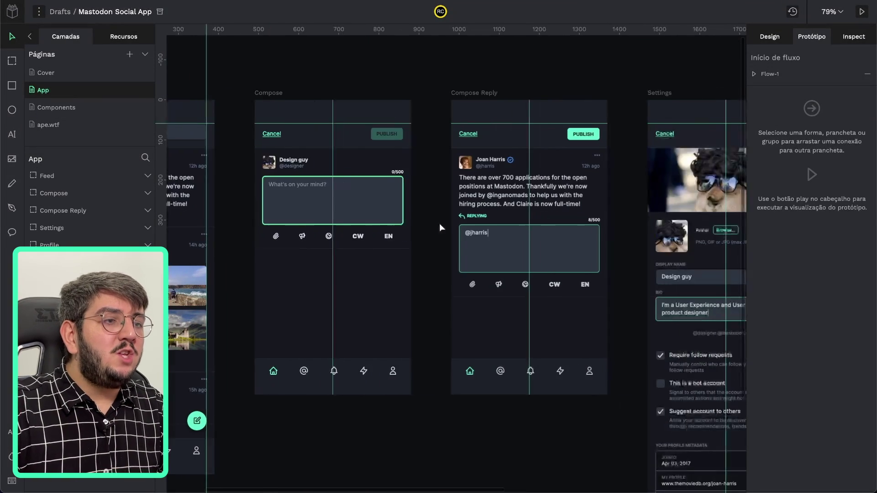
{"action": "scroll", "coordinate": [439, 224], "scroll_direction": "right", "scroll_amount": 8}
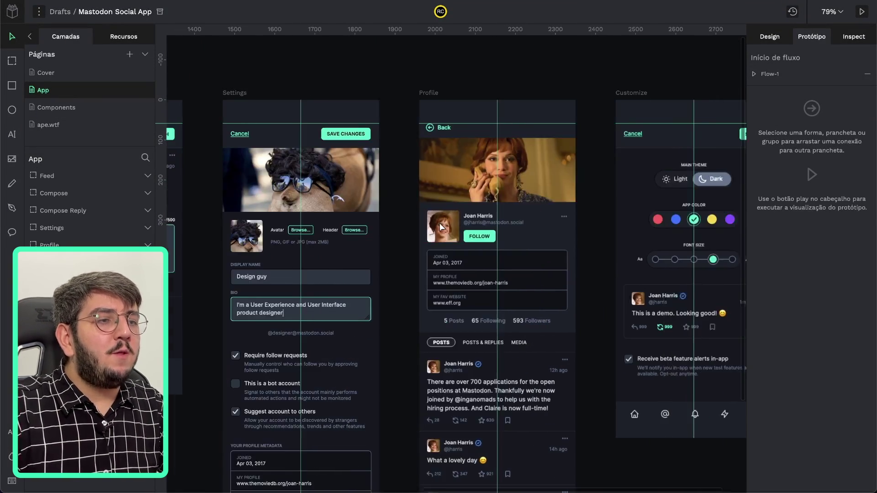
{"action": "scroll", "coordinate": [439, 224], "scroll_direction": "right", "scroll_amount": 3}
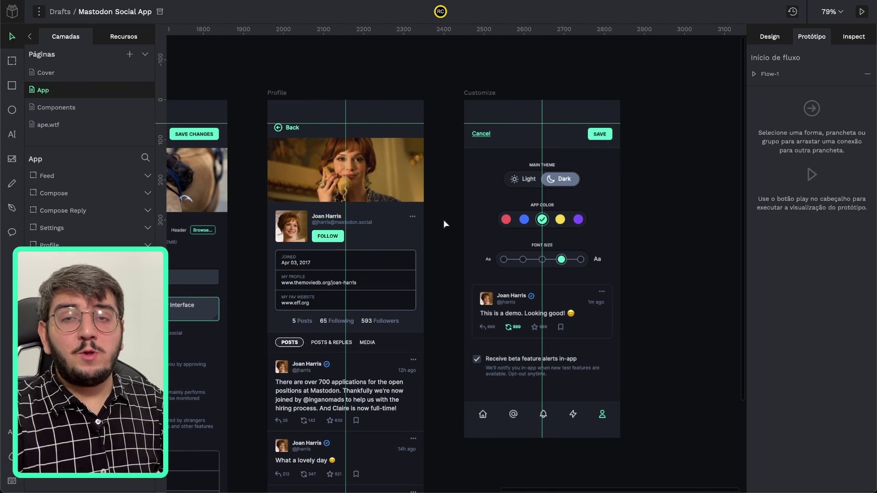
Go to the start of Flow-1 and inspect the prototype connections of the Feed board and its toot_button
{"action": "left_click", "coordinate": [770, 74]}
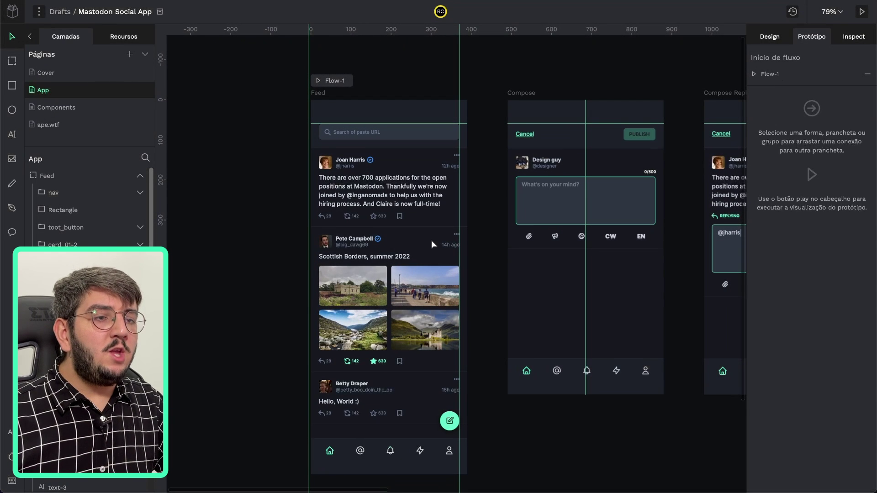
{"action": "left_click", "coordinate": [339, 82]}
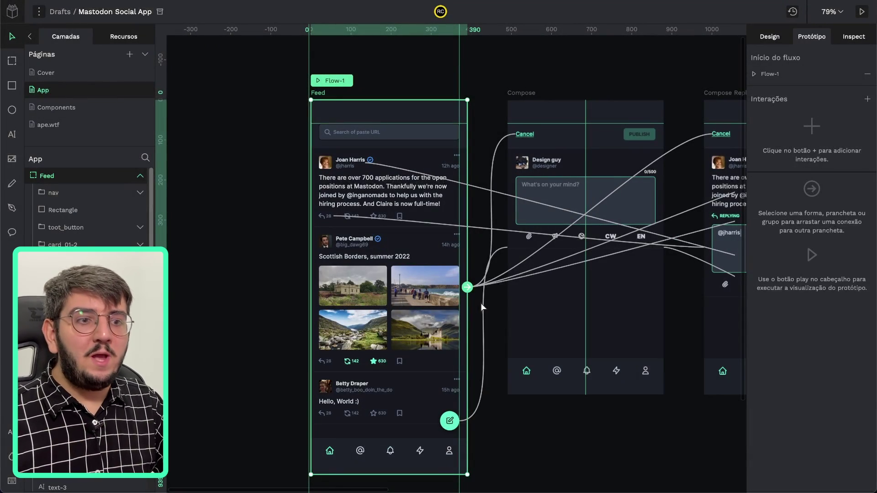
{"action": "left_click", "coordinate": [450, 423]}
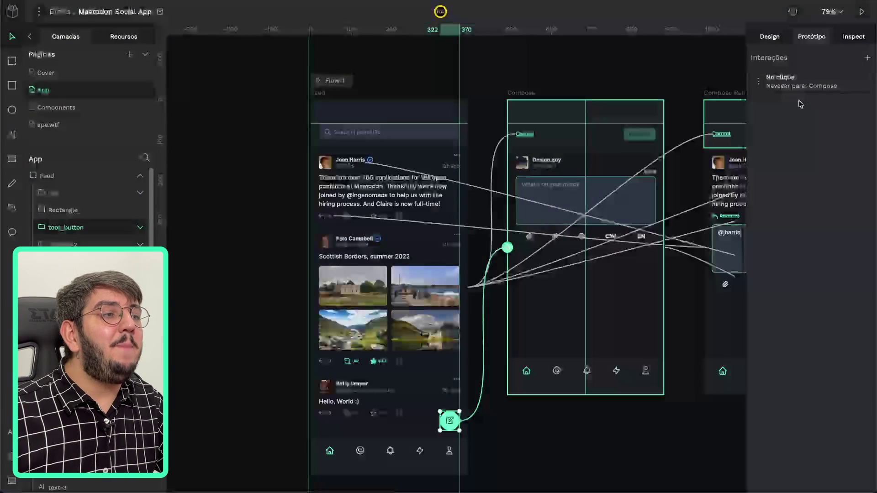
{"action": "left_click", "coordinate": [574, 191]}
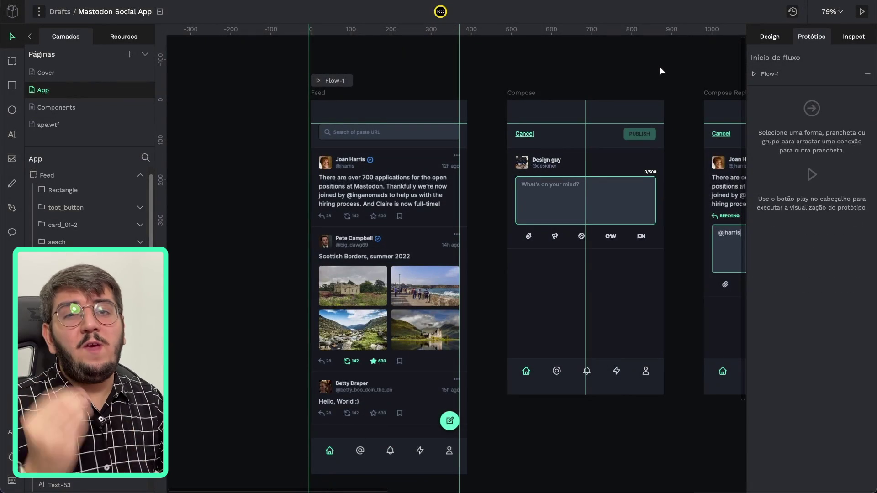
Play the prototype from Feed, trying the compose button, the Cancel link and the first post author's profile link
{"action": "left_click", "coordinate": [861, 12]}
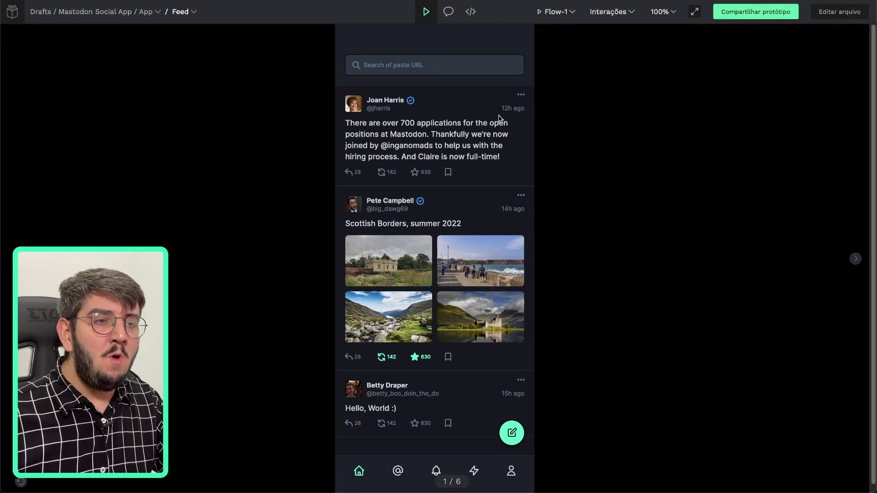
{"action": "left_click", "coordinate": [511, 433]}
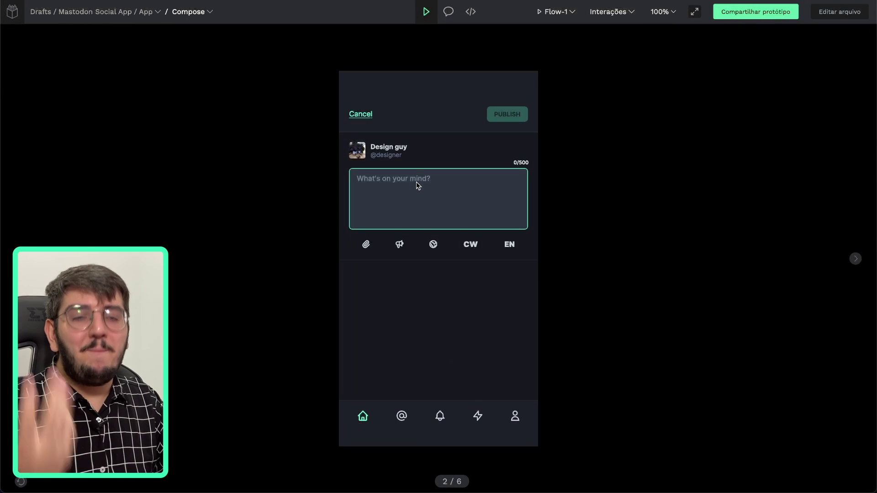
{"action": "left_click", "coordinate": [367, 119]}
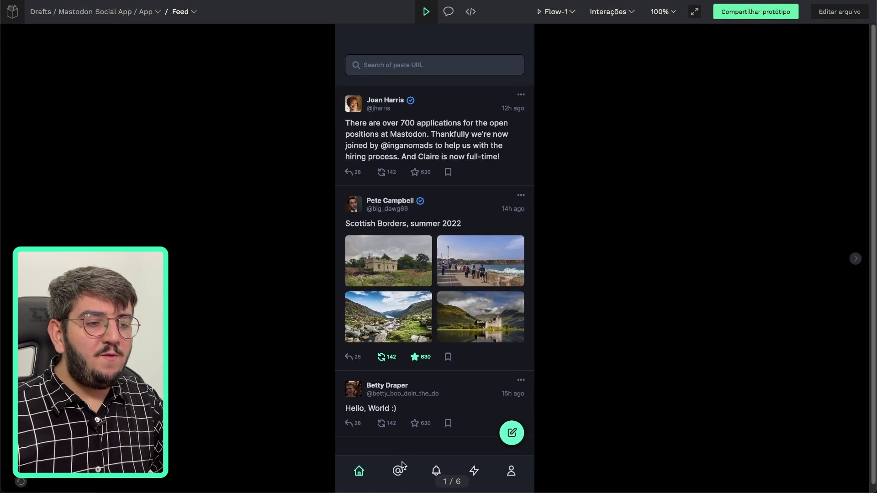
{"action": "left_click", "coordinate": [390, 104]}
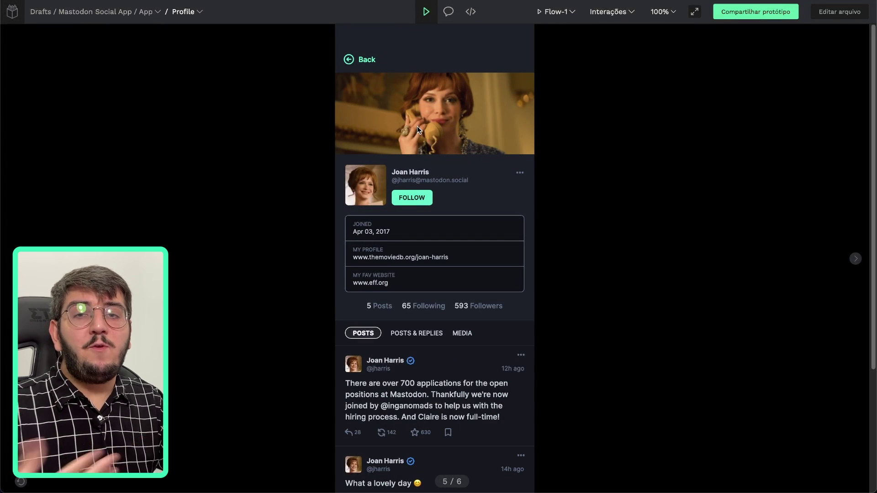